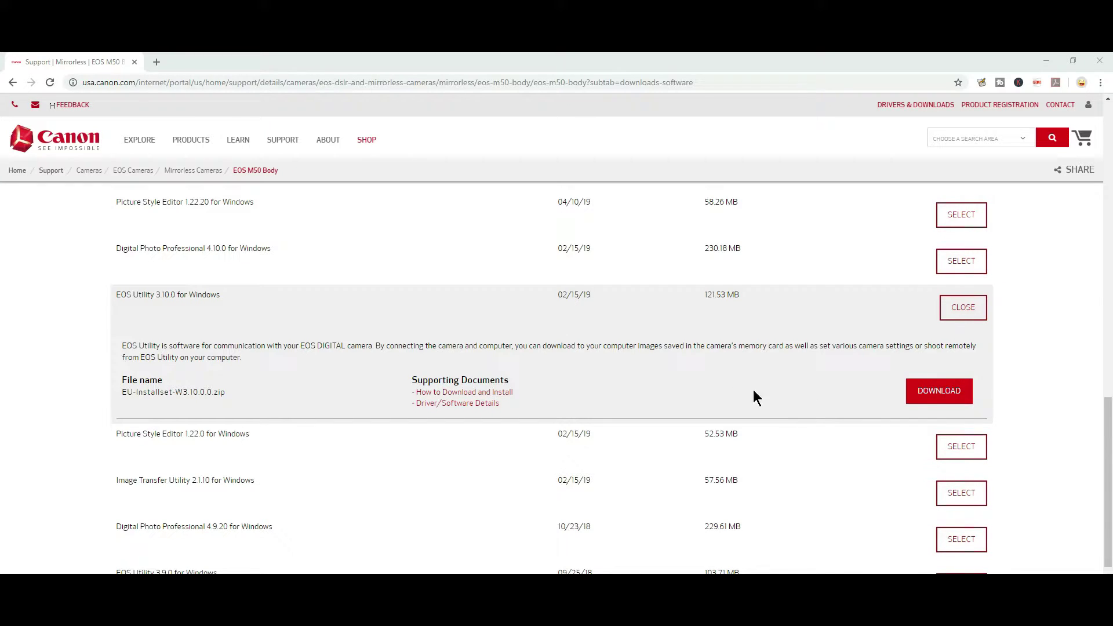
Step: Download the EOS Utility 3.10.0 for Windows zip and dismiss the download instructions dialog
left_click(923, 399)
left_click(932, 393)
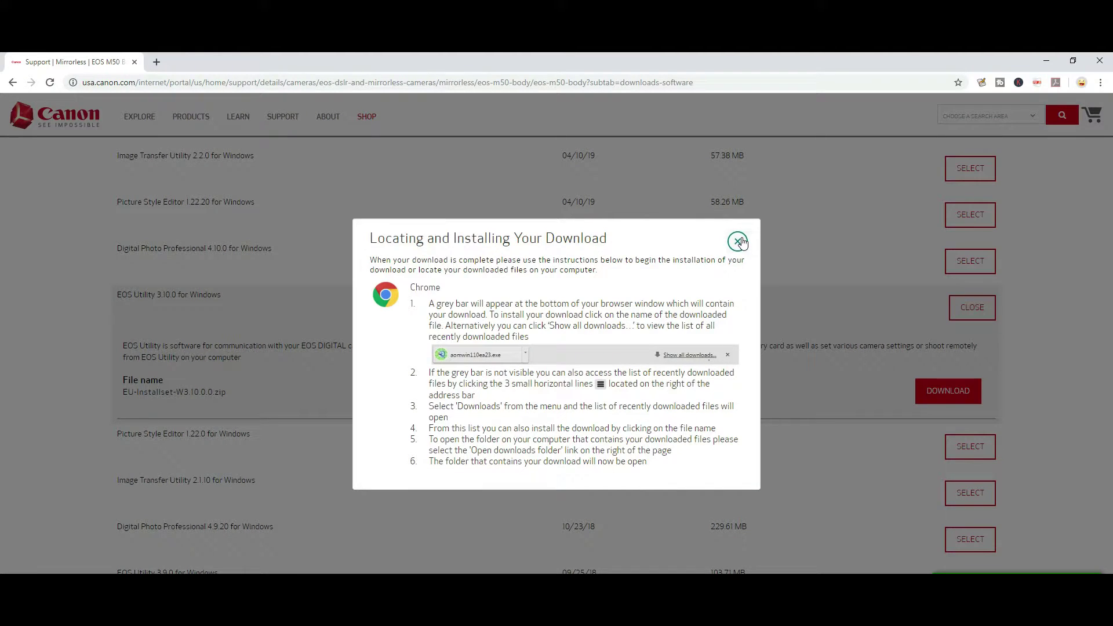
left_click(738, 241)
Step: Open the Downloads folder in File Explorer and delete the duplicate installer zip
key("super+e")
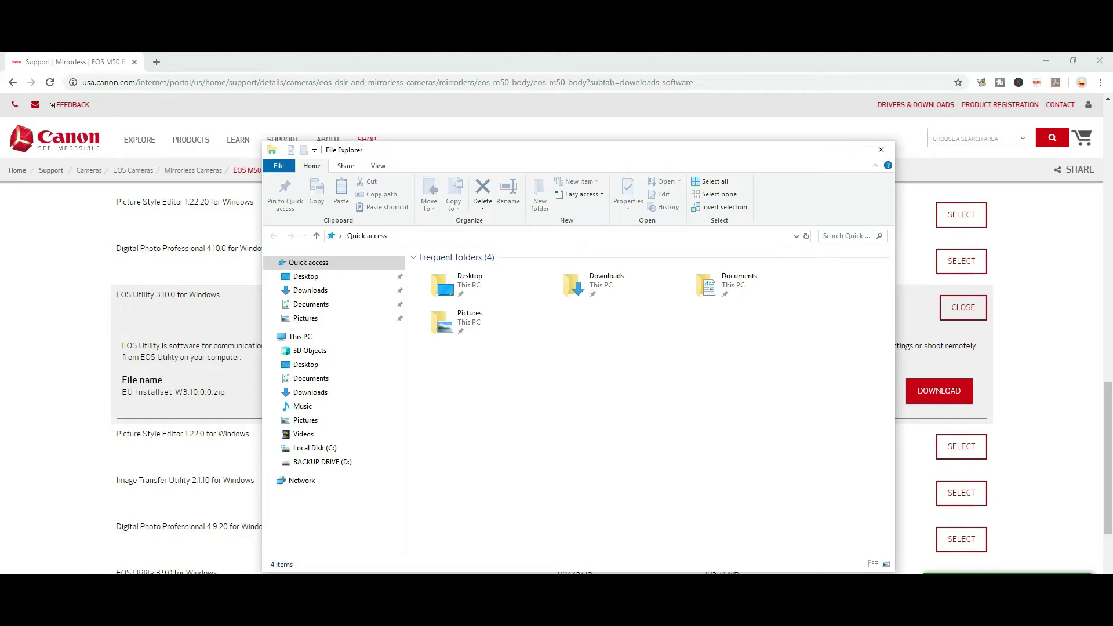
left_click(311, 290)
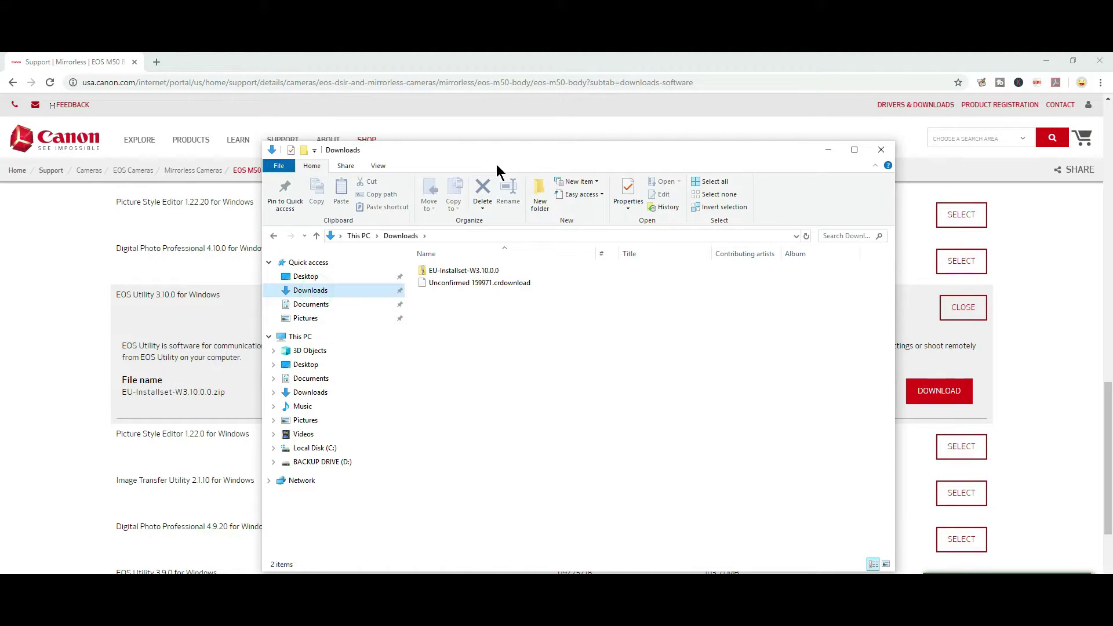
left_click_drag(509, 151, 635, 130)
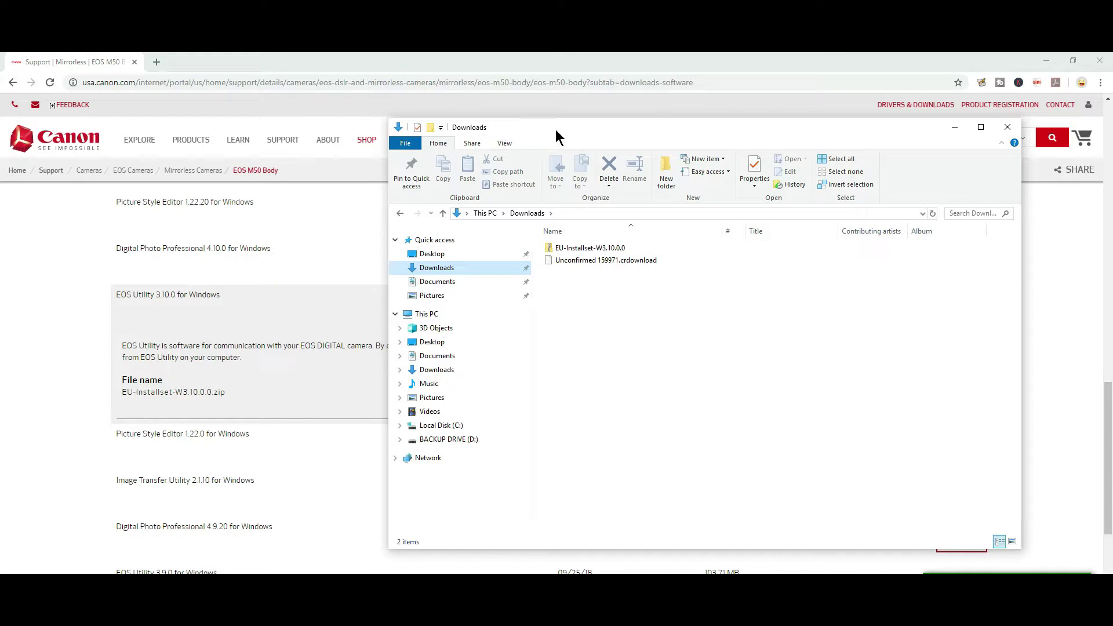
left_click_drag(556, 129, 508, 94)
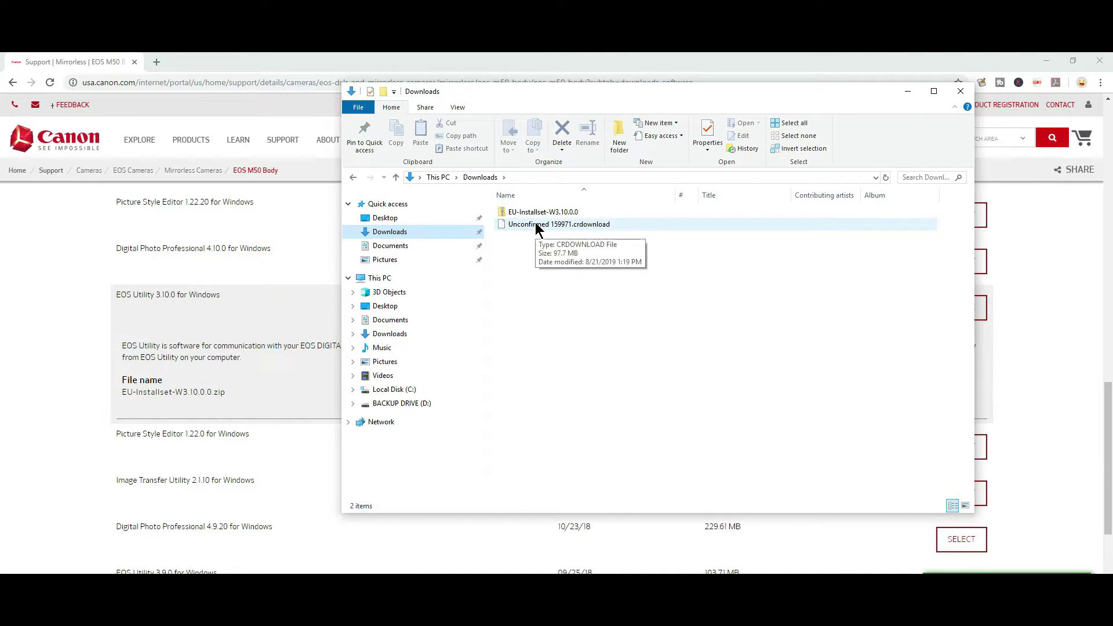
right_click(548, 213)
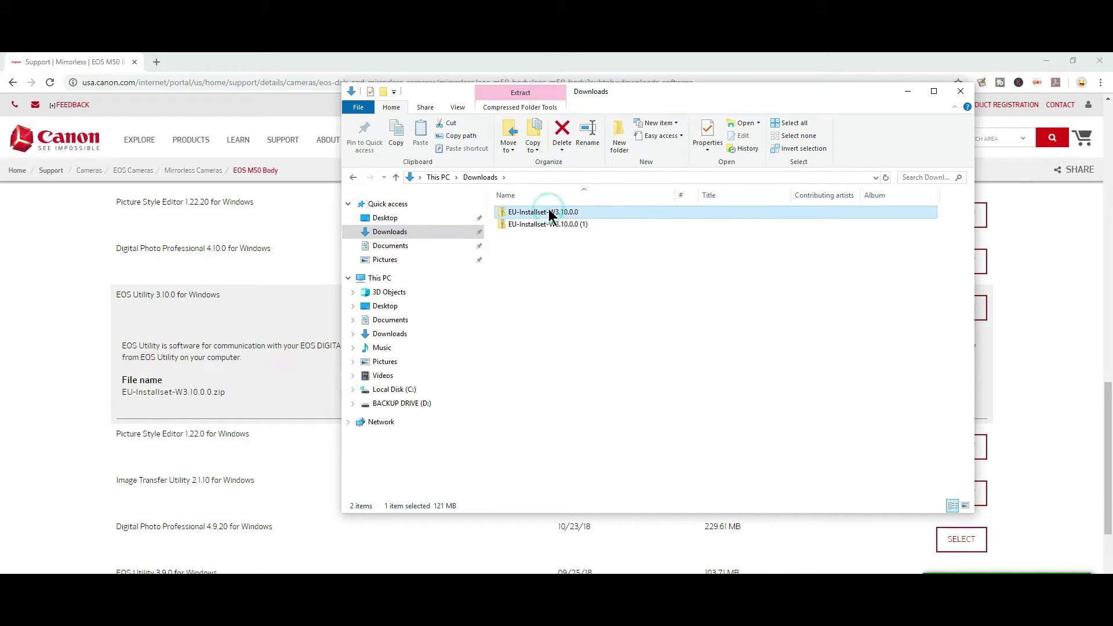
left_click(579, 443)
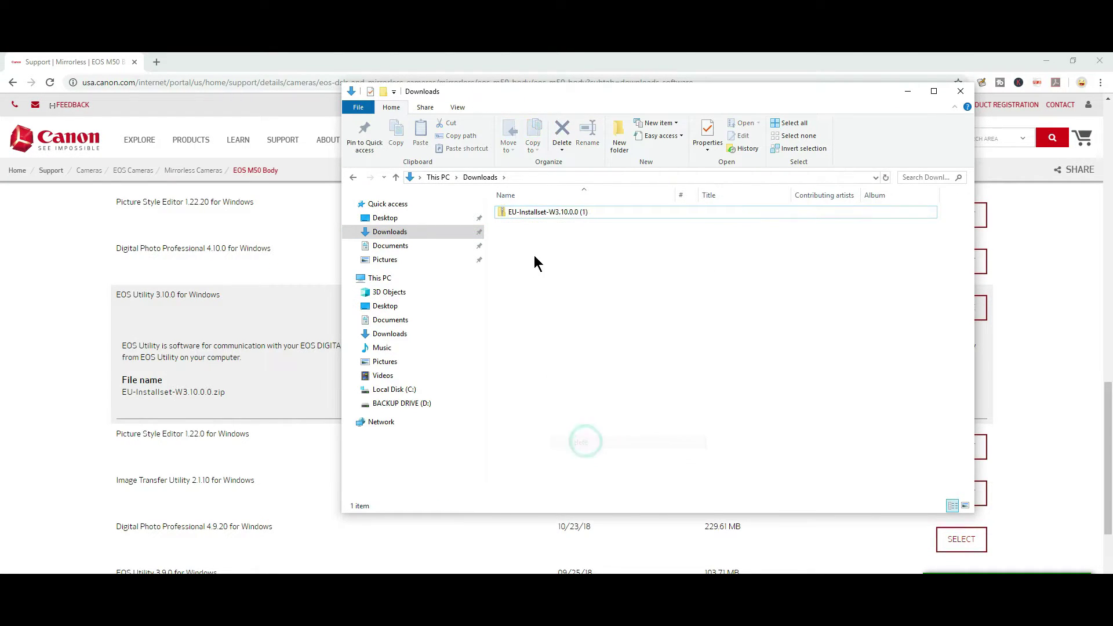
Step: Extract the remaining zip and run euw3.10.0-installer as administrator
right_click(555, 212)
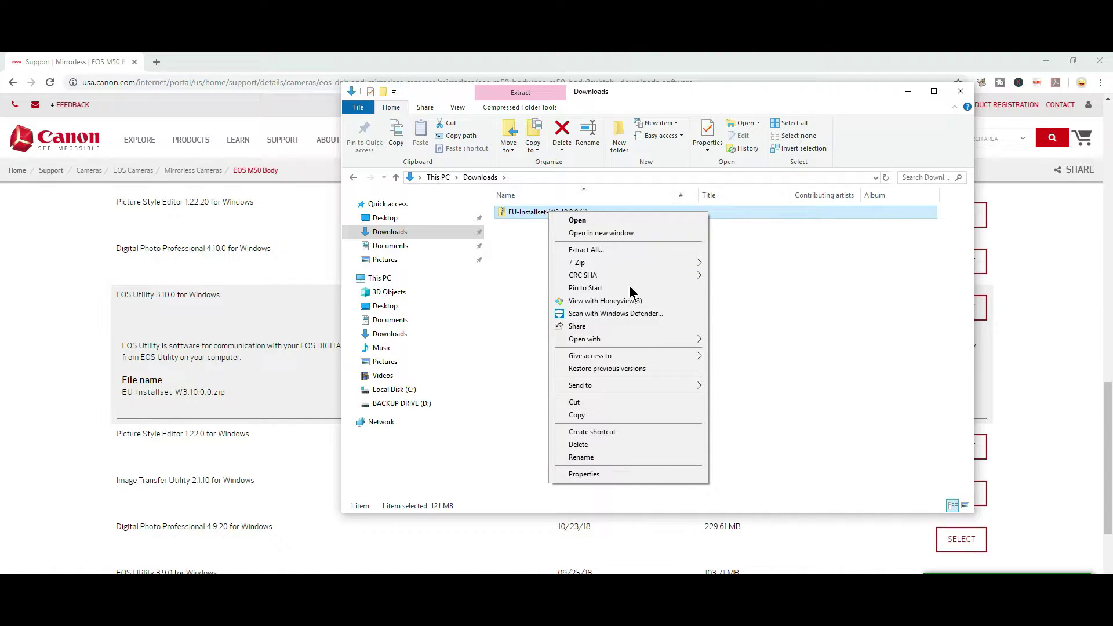
left_click(653, 249)
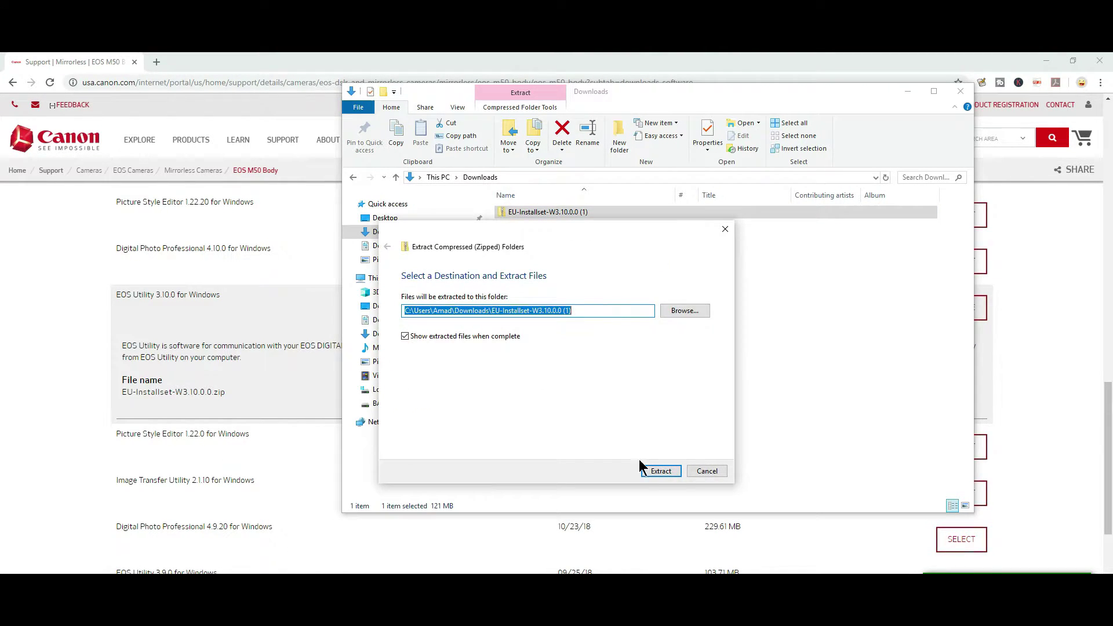
left_click(655, 471)
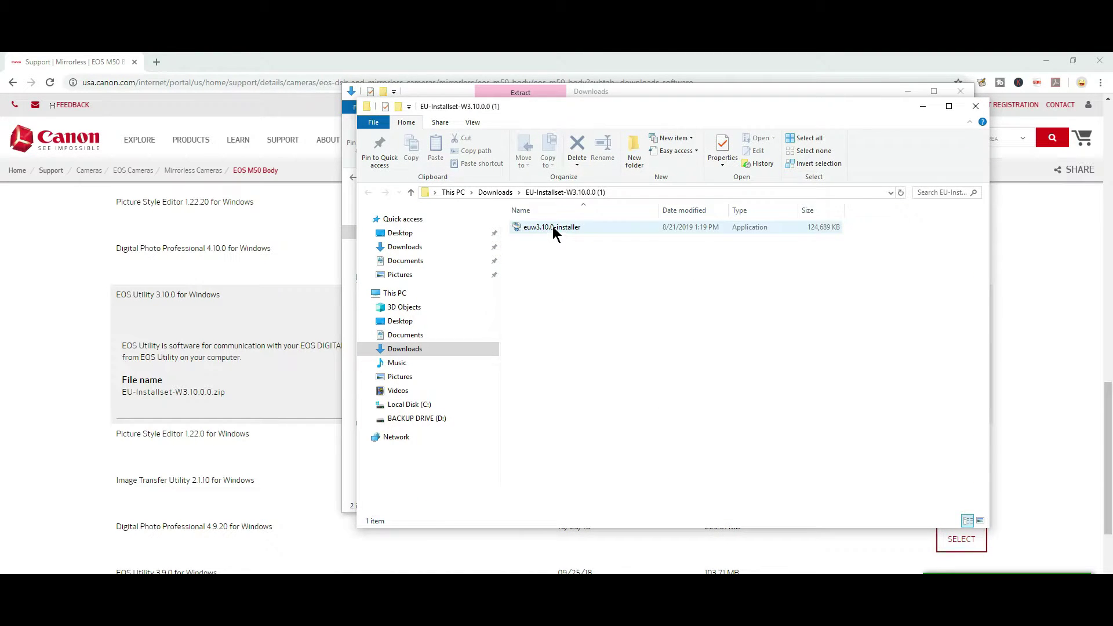
right_click(552, 226)
left_click(596, 248)
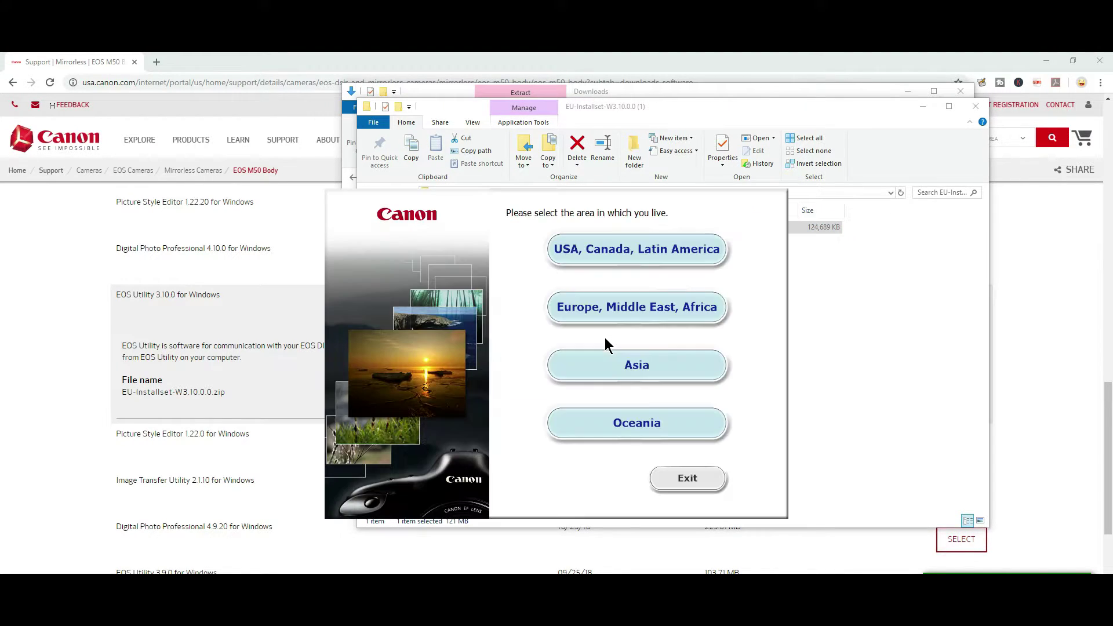
Step: Choose the USA, Canada, Latin America region, United States and English, then confirm the installation
left_click(621, 255)
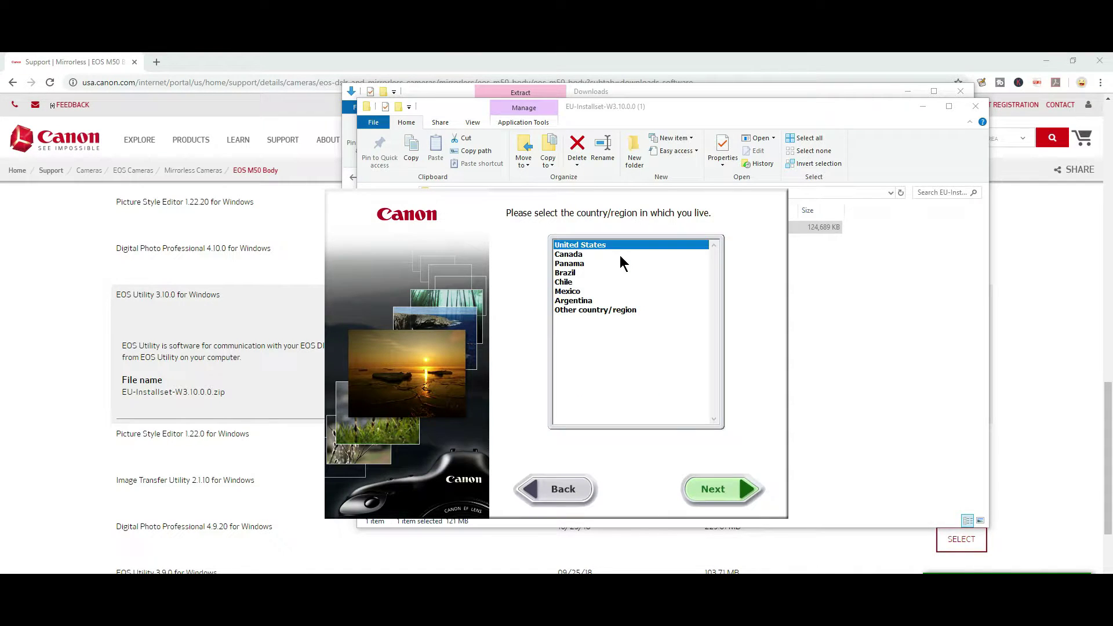
left_click(707, 492)
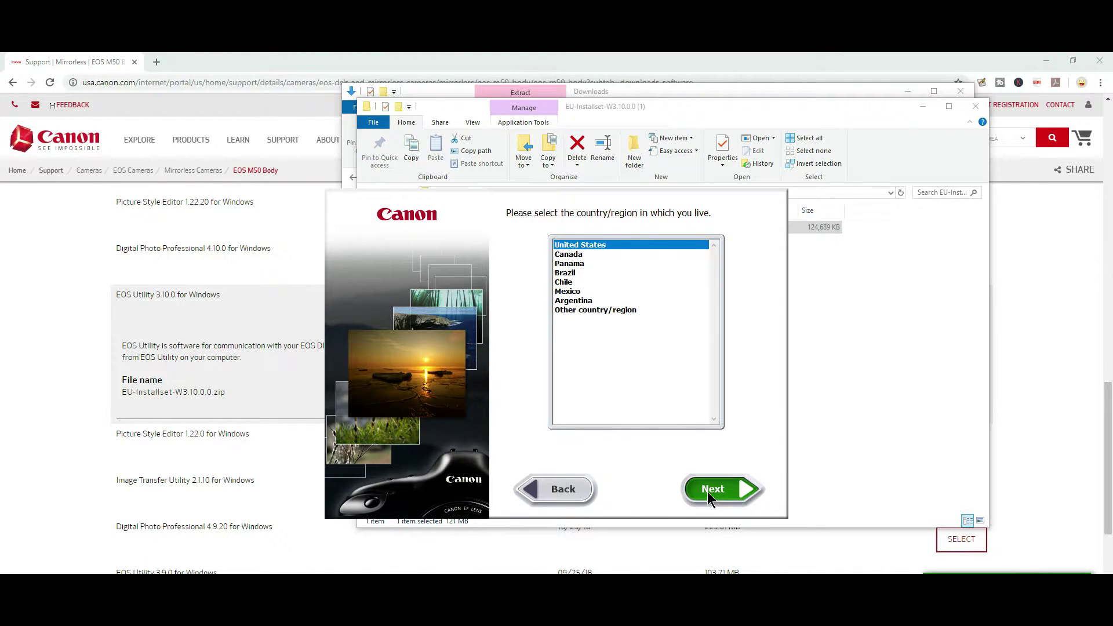
left_click(648, 252)
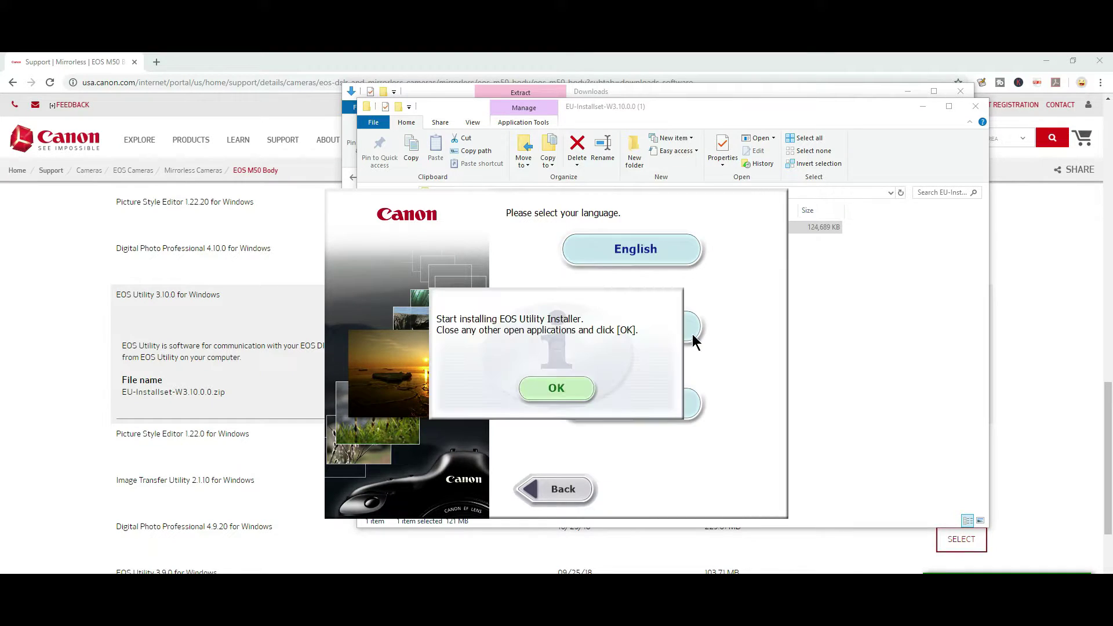
left_click(541, 392)
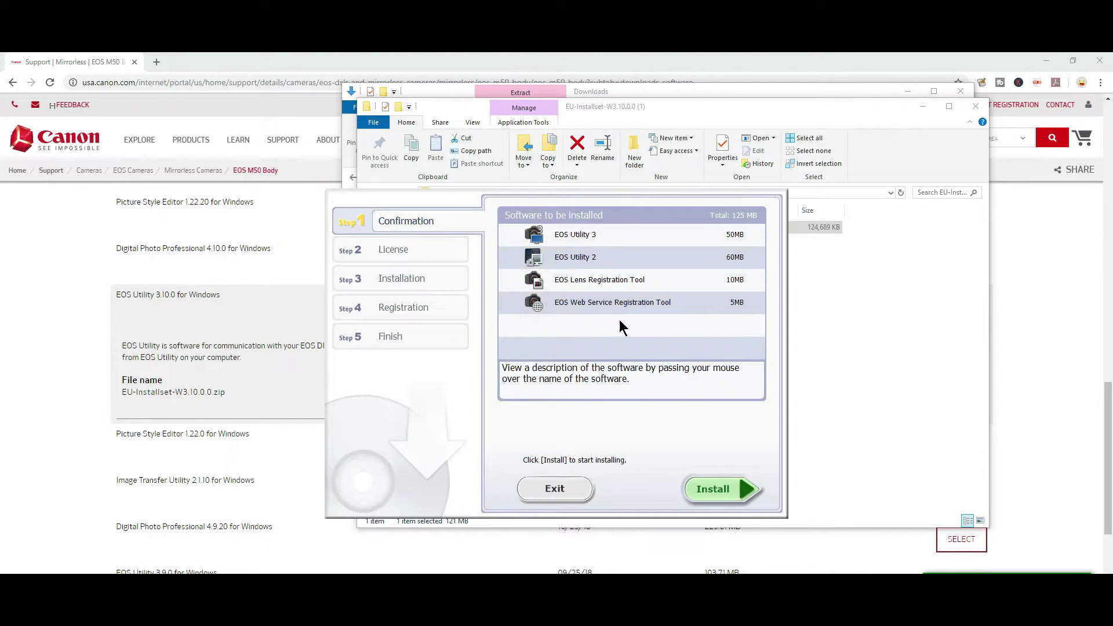
Step: Install the EOS software, accept the license, and finish with registration set to 'Yes, I would'
left_click(728, 490)
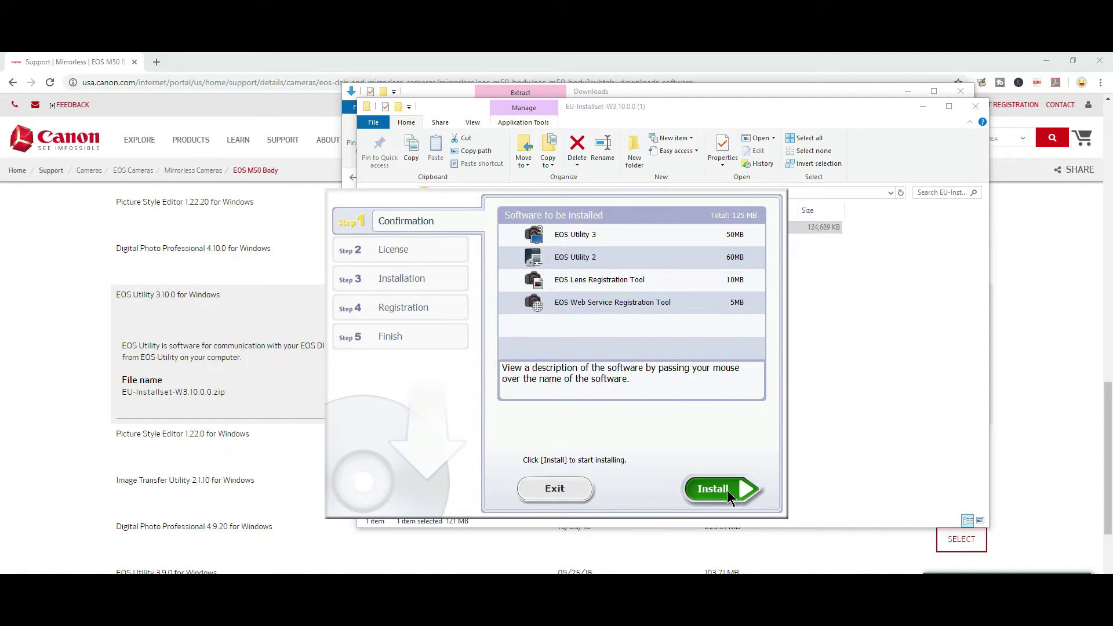
left_click(727, 489)
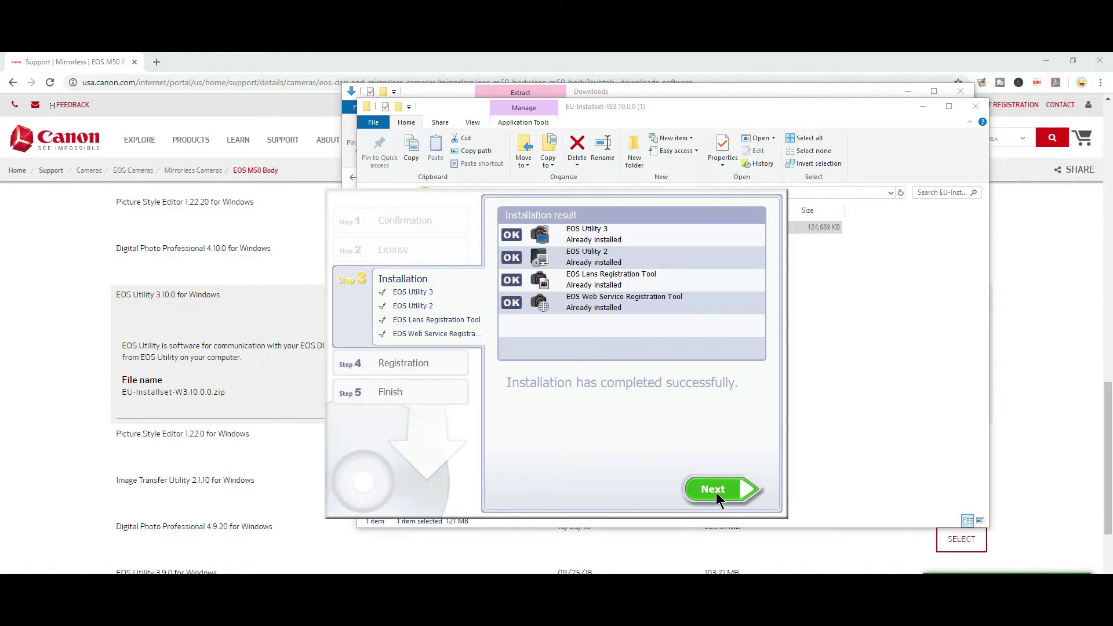
left_click(716, 492)
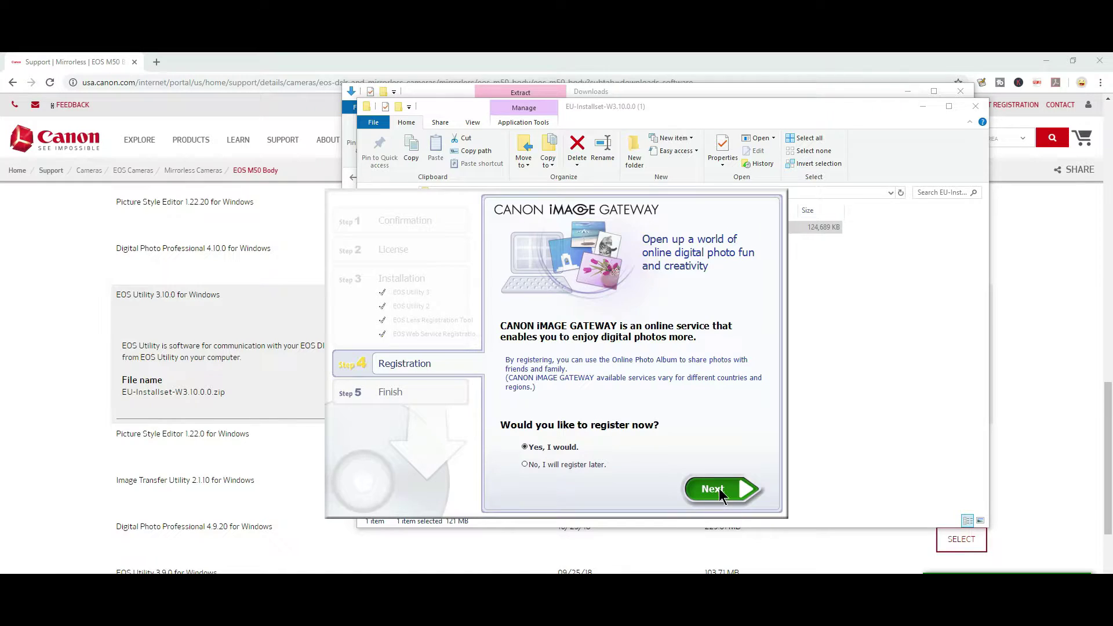
left_click(719, 488)
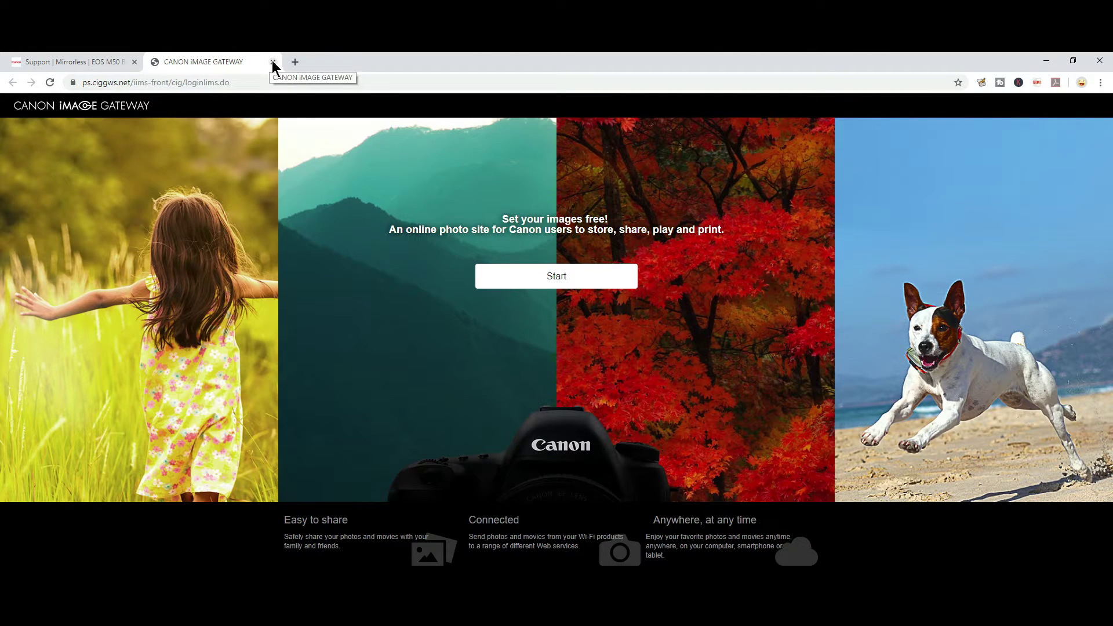
Step: Close the CANON iMAGE GATEWAY browser tab
left_click(273, 62)
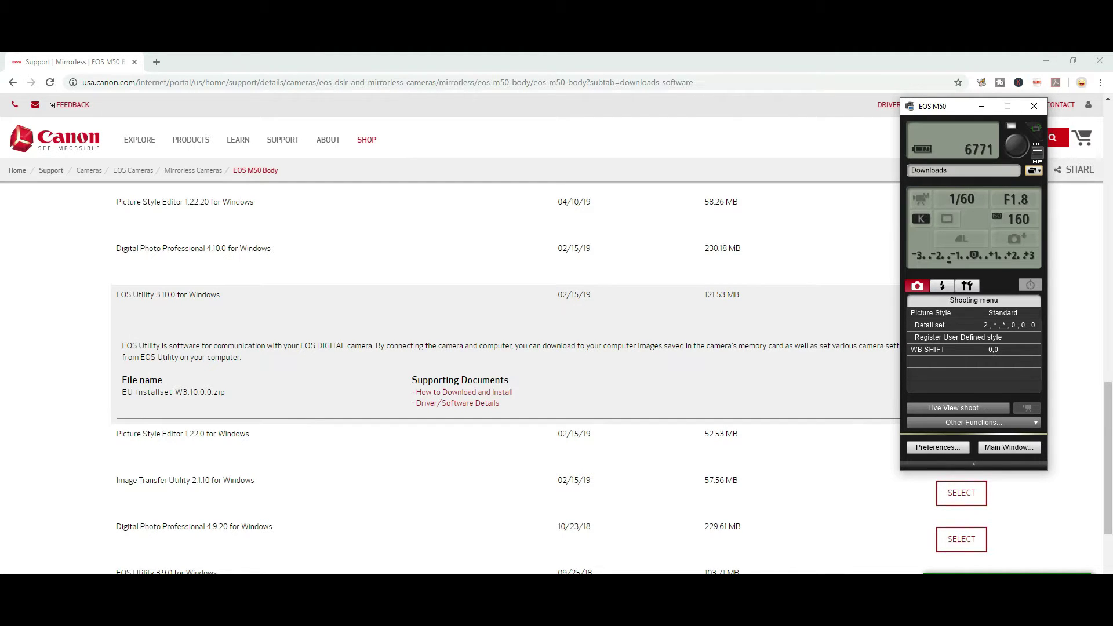
Step: Close the finished installer and leave Picture Style set to Standard
left_click(638, 352)
left_click(1011, 313)
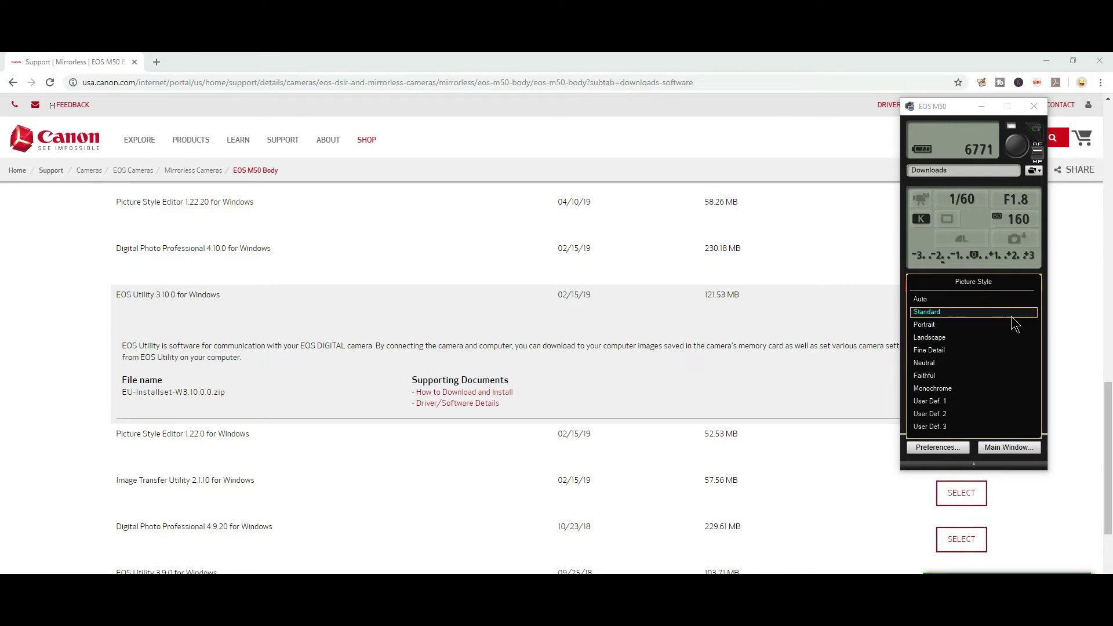
left_click(1023, 270)
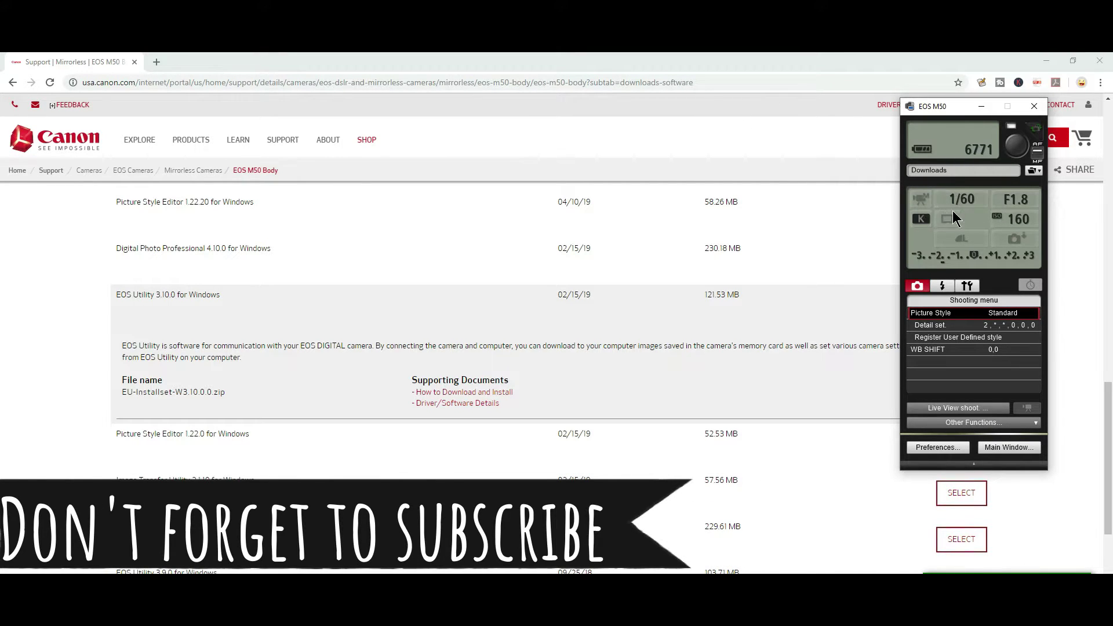
Step: Set white balance to a 5400 K colour temperature and start Remote Live View shooting
left_click(921, 219)
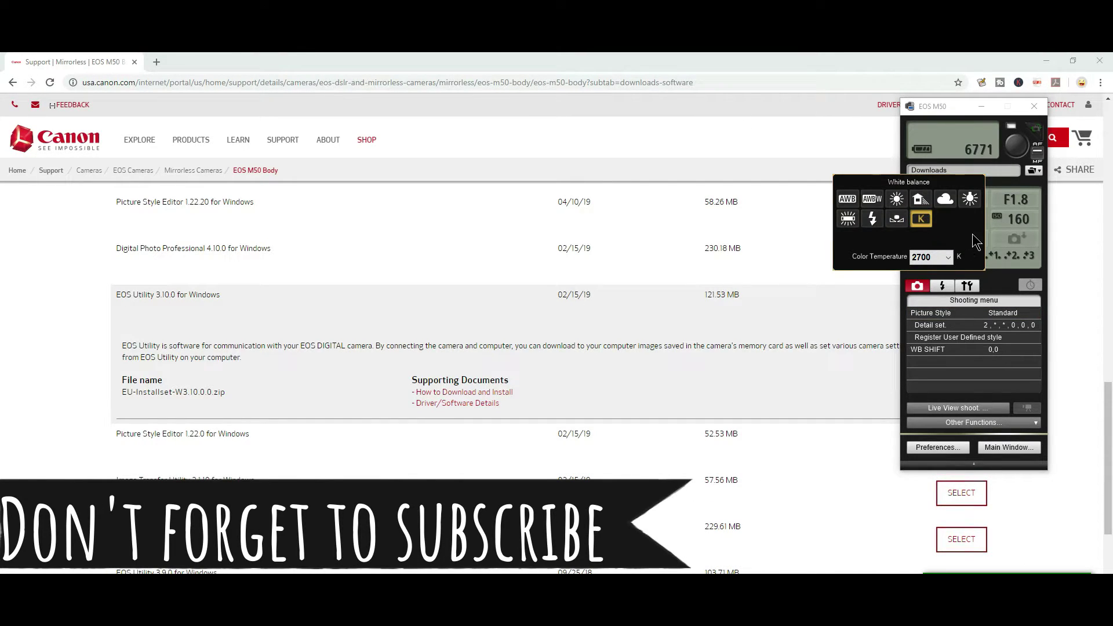
left_click(947, 258)
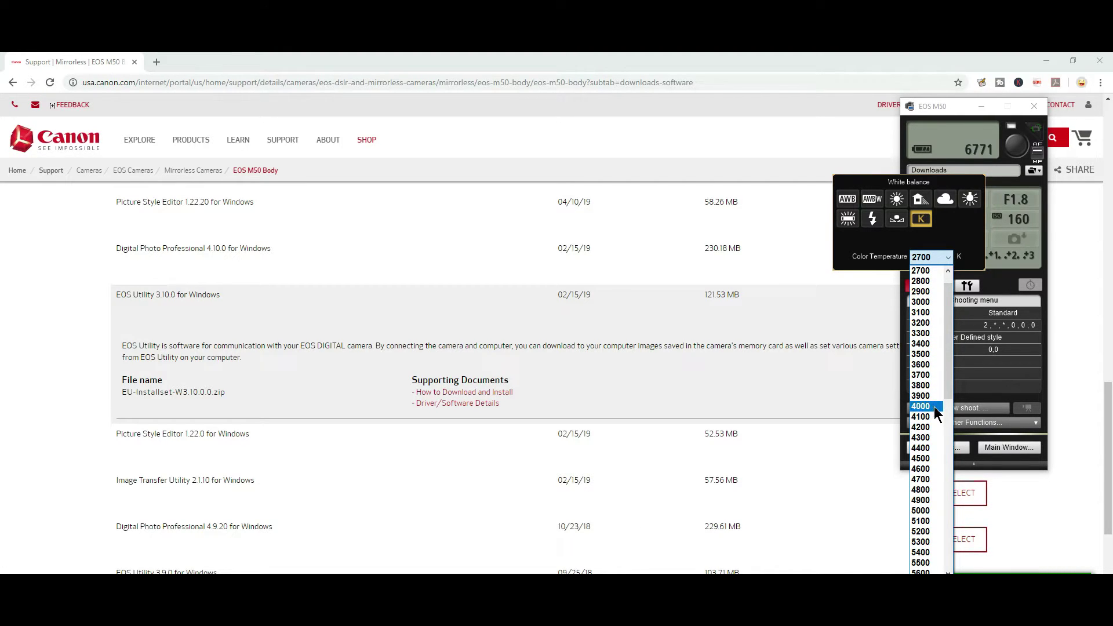
left_click(922, 554)
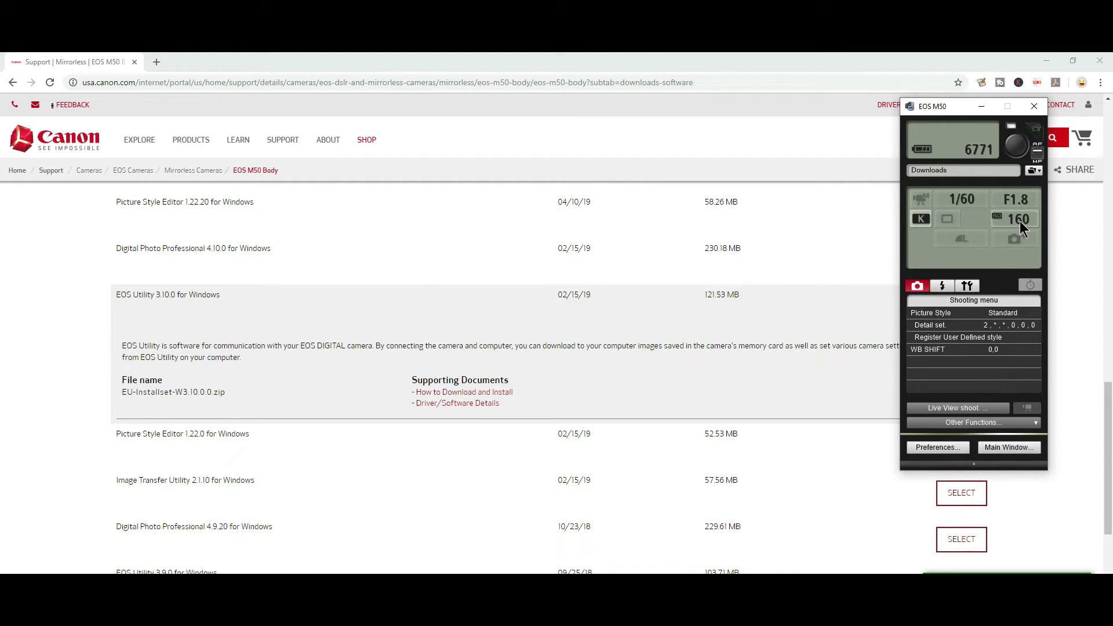
left_click(938, 409)
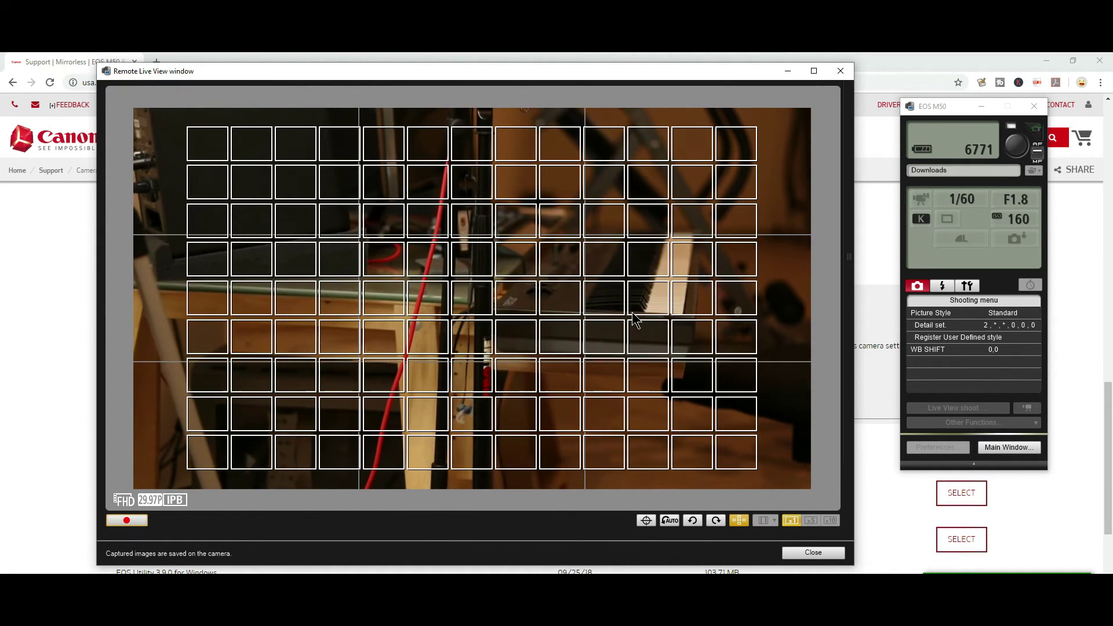
Step: Focus on the live view and record a short movie, refocusing mid-recording
left_click(632, 313)
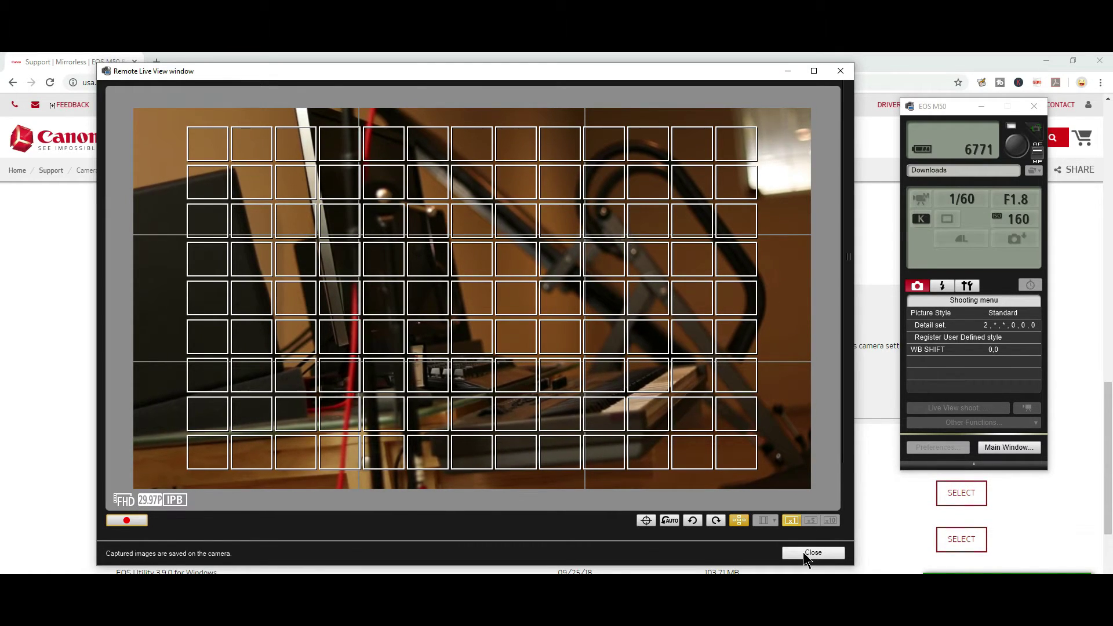
left_click(130, 520)
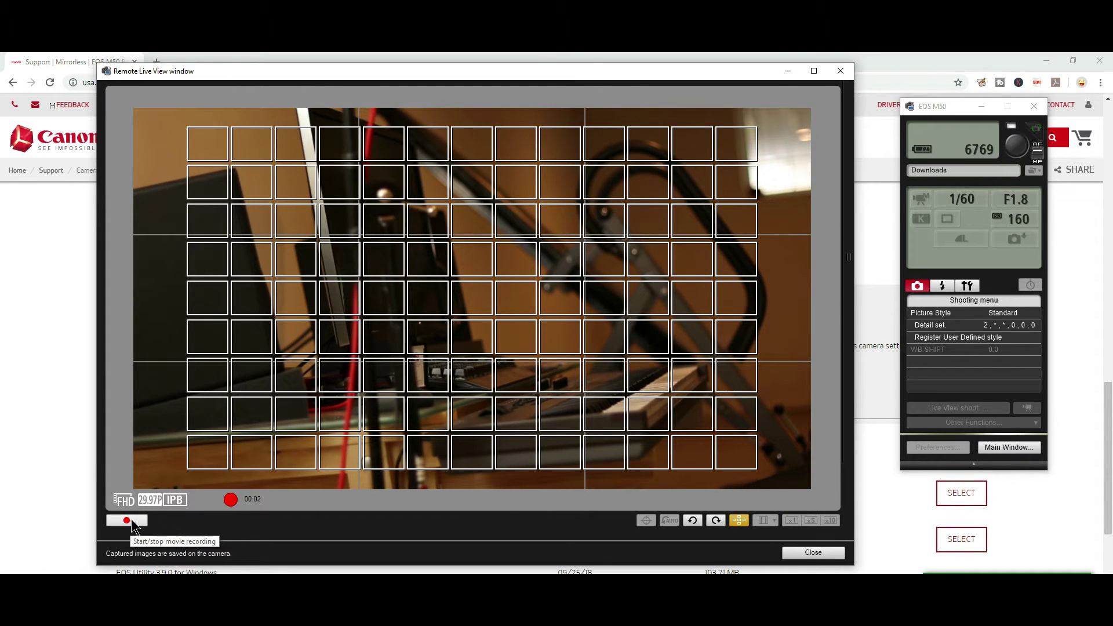
left_click(590, 419)
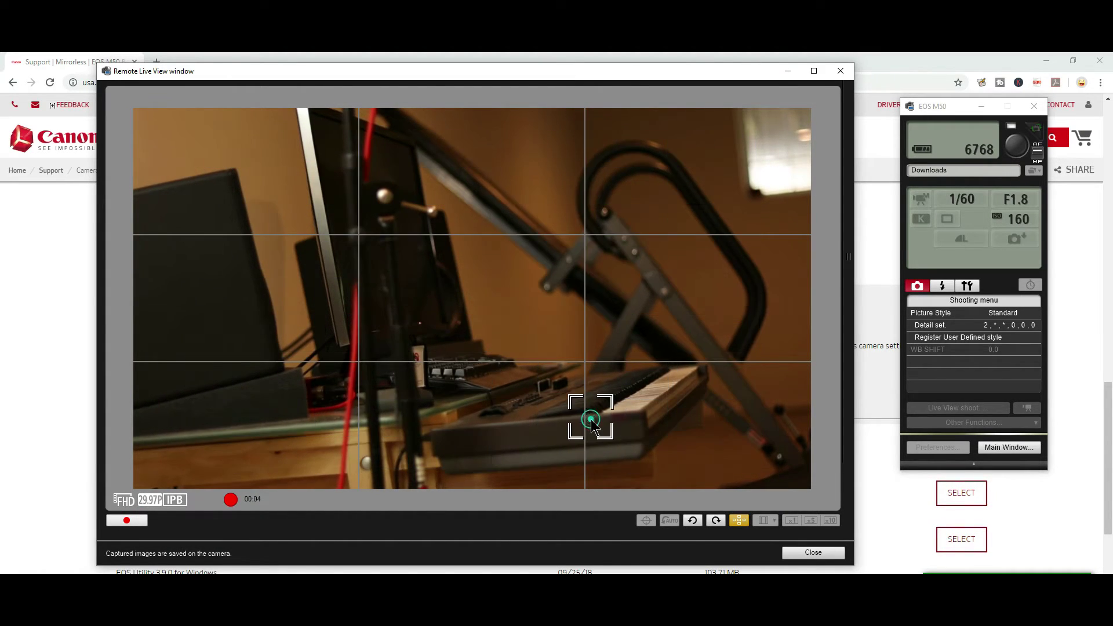
left_click(124, 524)
Step: Close Remote Live View and download the recorded movie to the Downloads folder
left_click(800, 551)
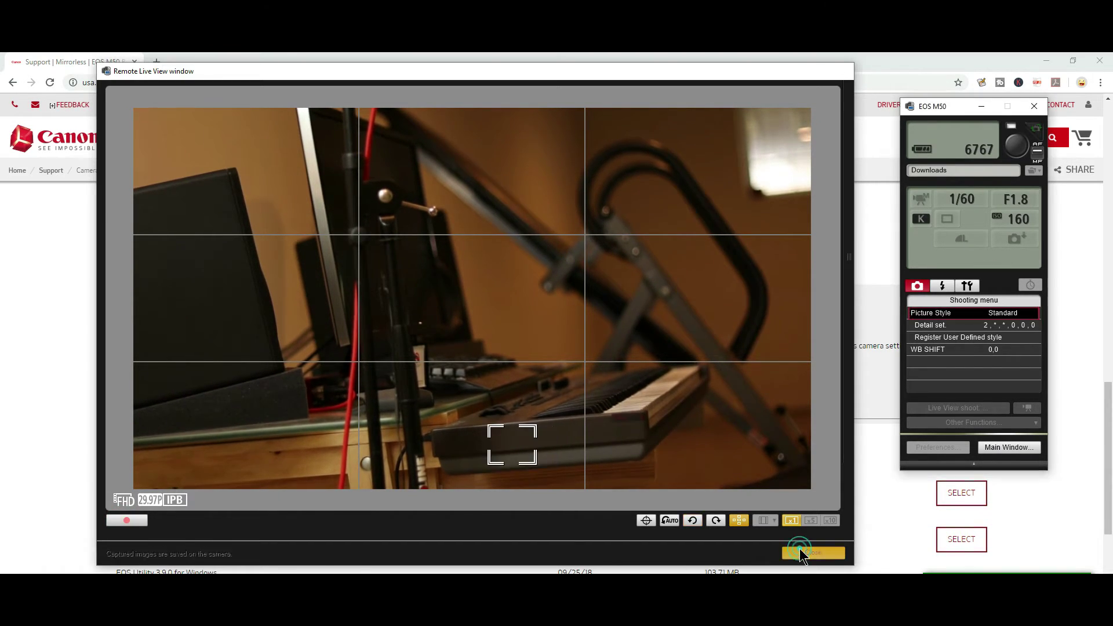
left_click(503, 372)
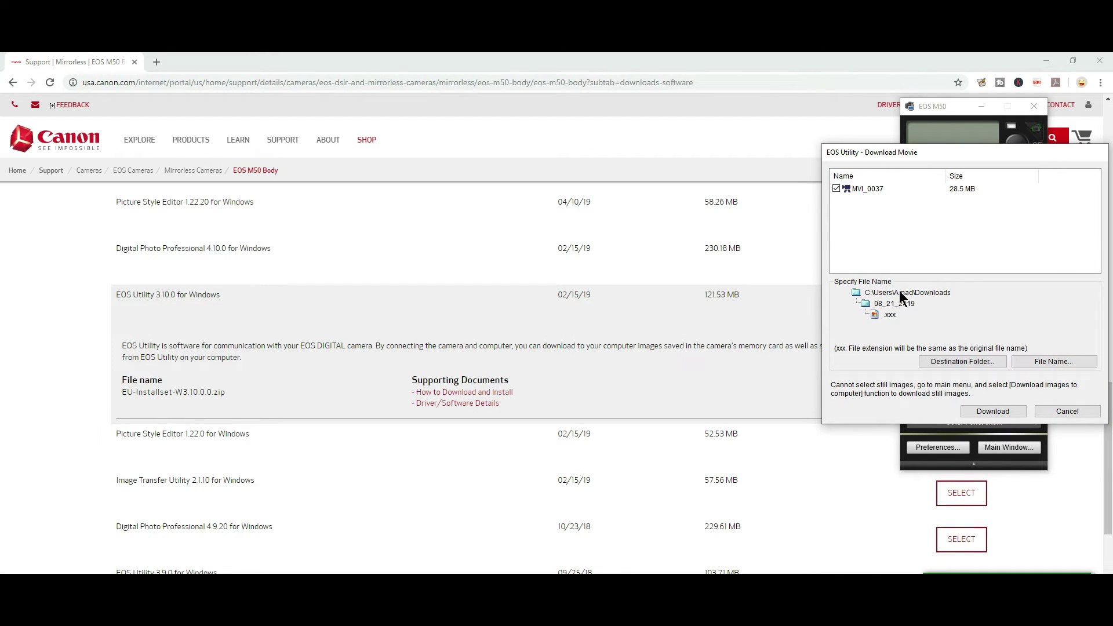
left_click(992, 412)
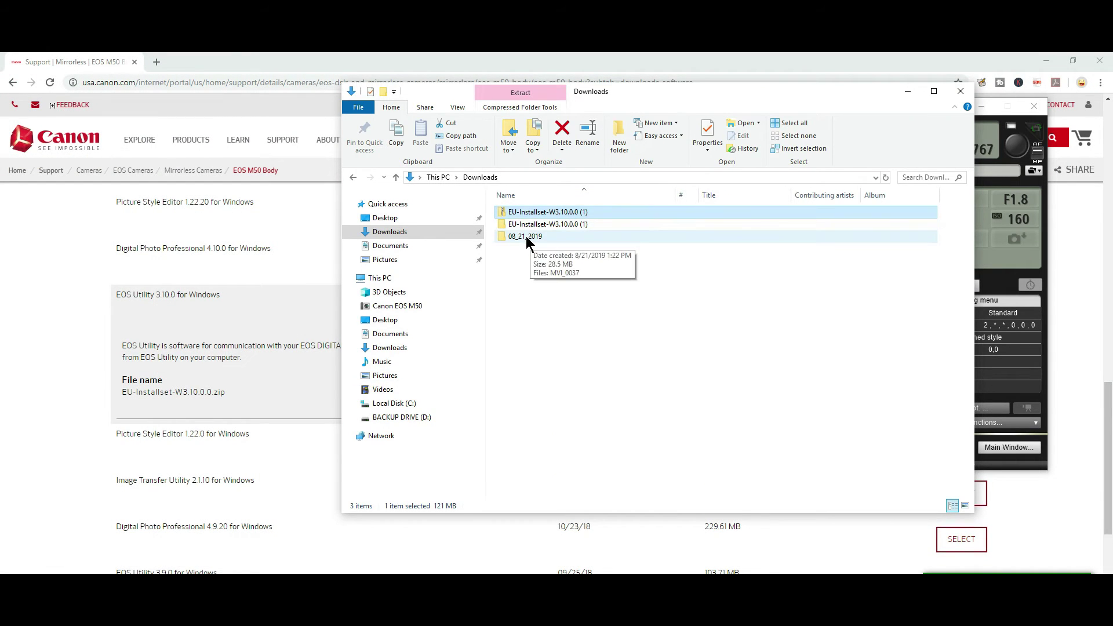
Step: Open the 08_21_2019 folder in Downloads and play MVI_0037
double_click(526, 236)
double_click(523, 240)
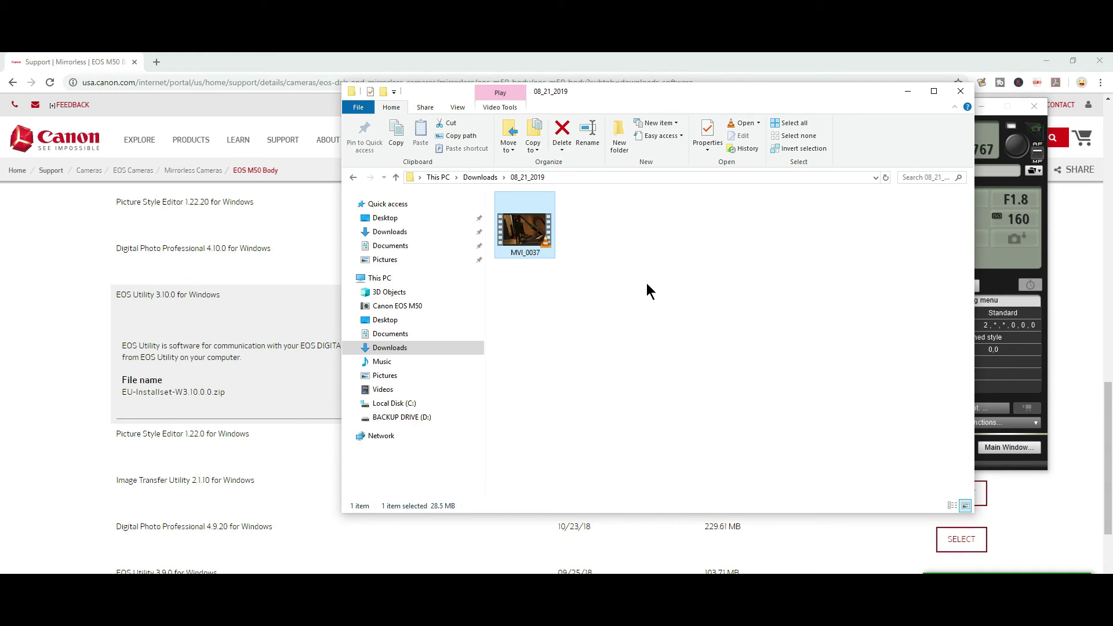
Step: Close the File Explorer window showing the movie folder
left_click(958, 91)
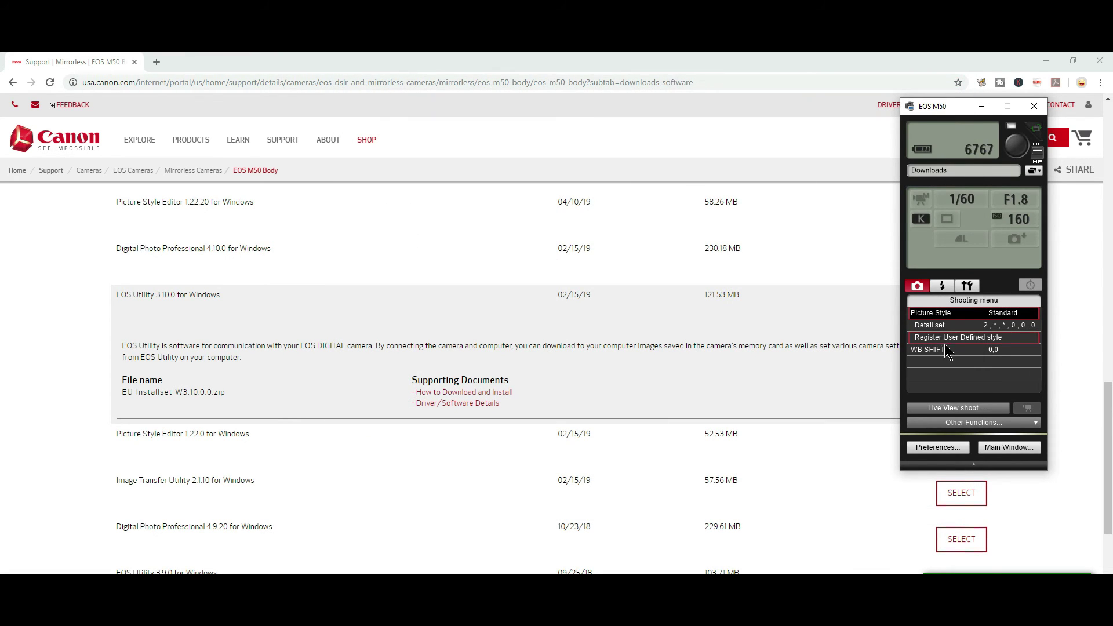